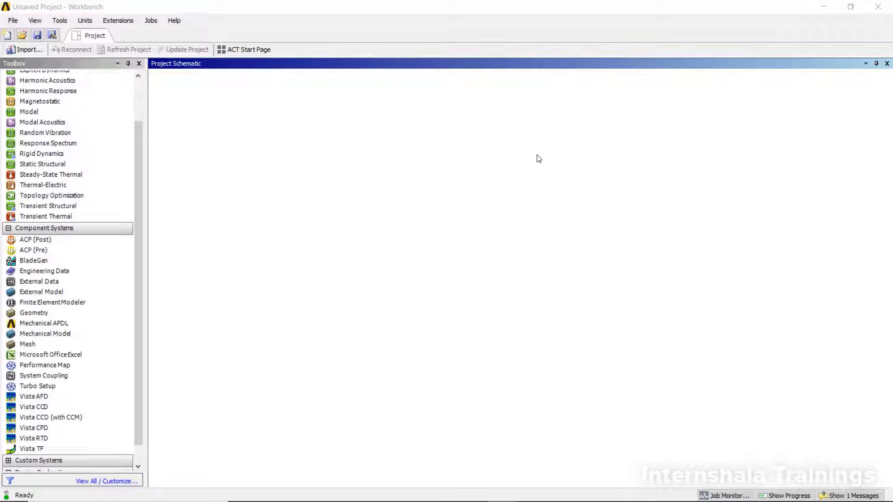
Step: Add a standalone Geometry component system to the project schematic, keeping its default name
drag(138, 156, 141, 219)
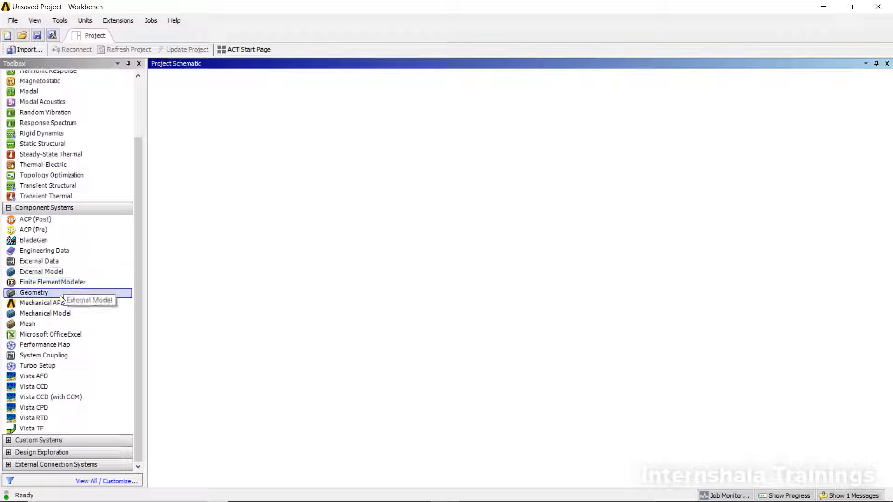
drag(61, 296, 224, 106)
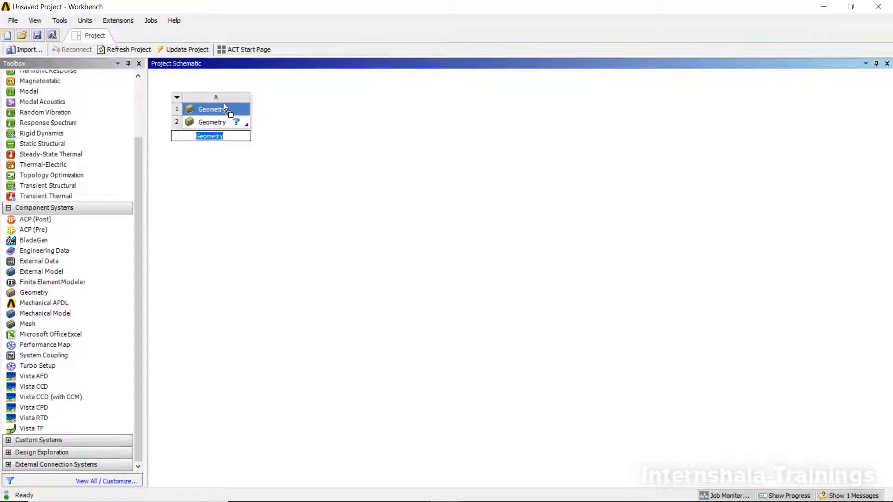
click(280, 119)
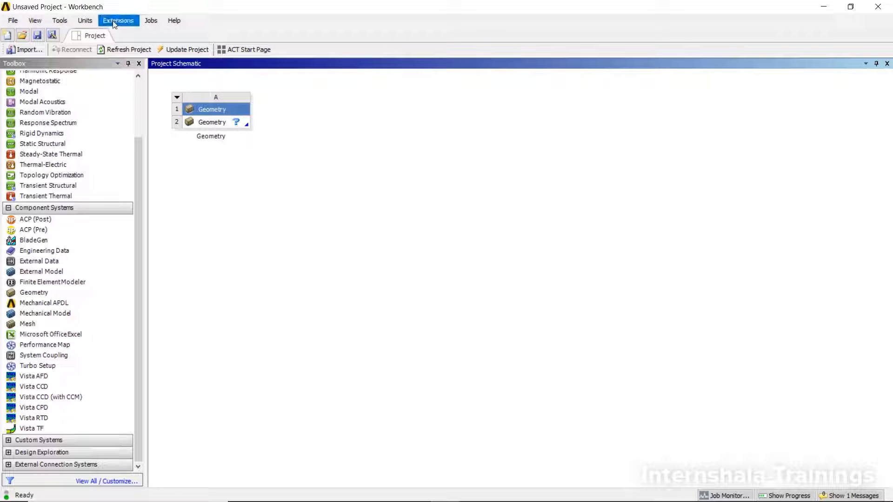
Step: Set the preferred geometry editor to DesignModeler in the Geometry Import options
click(59, 20)
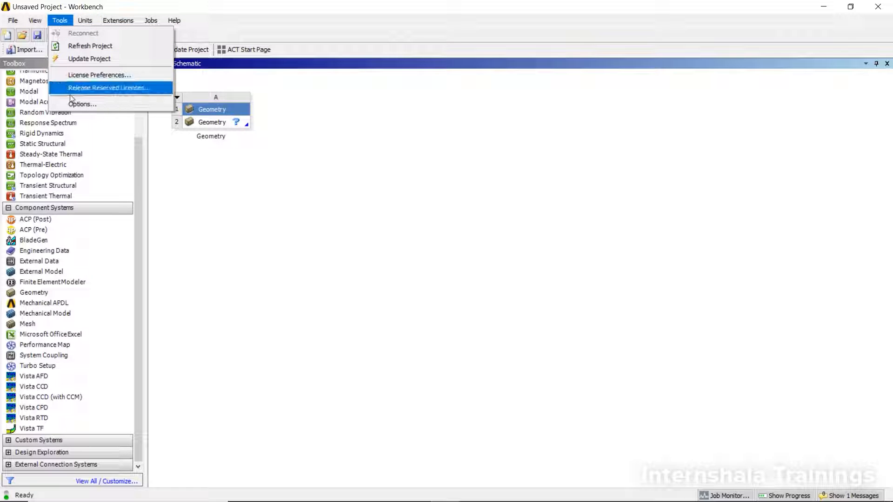
click(75, 105)
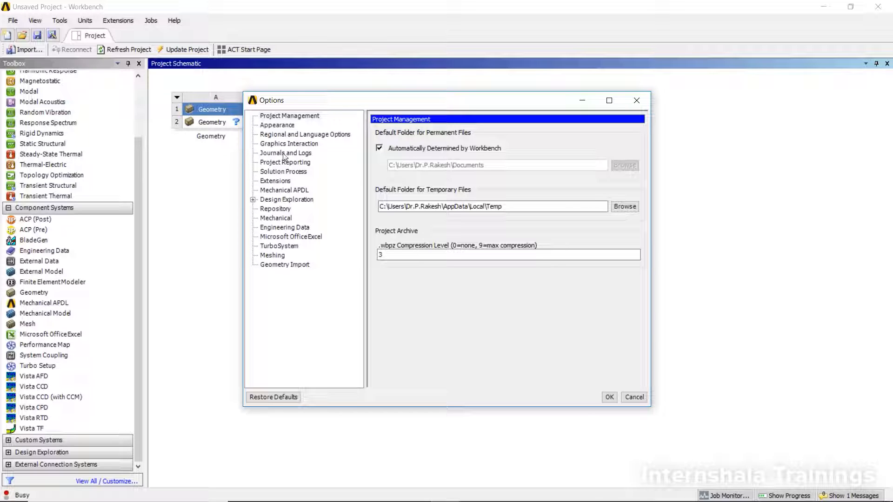
click(283, 266)
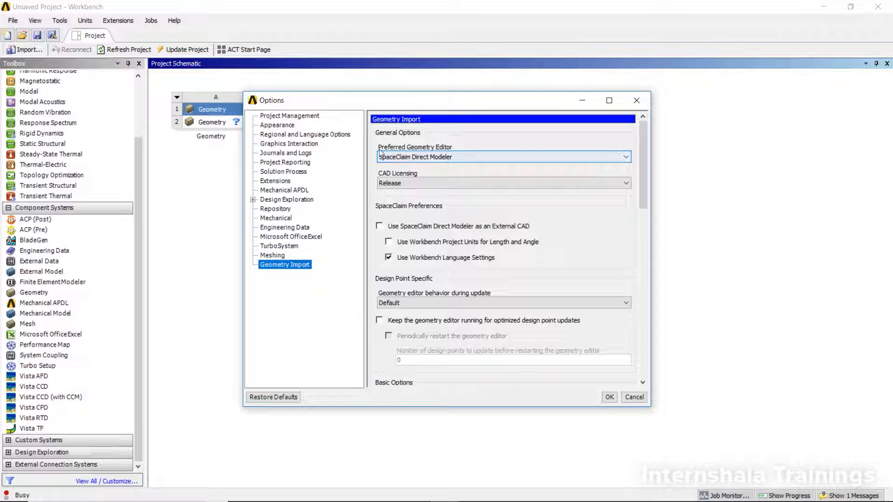
click(416, 157)
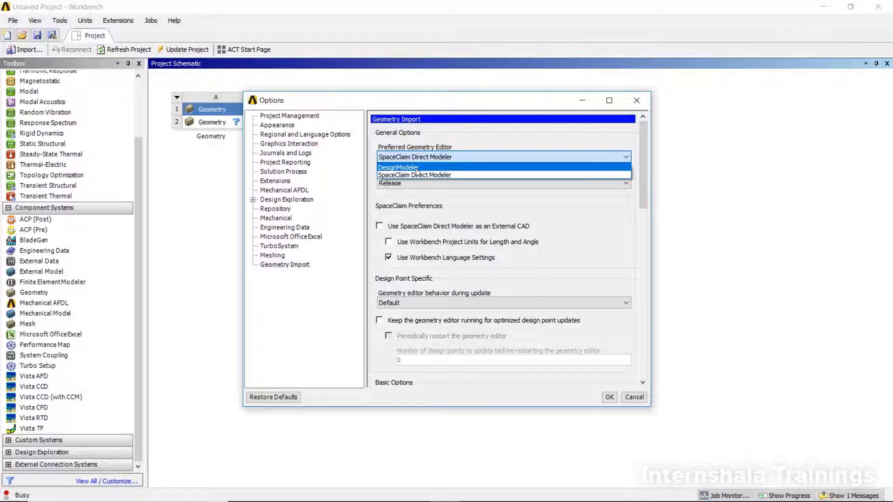
click(417, 168)
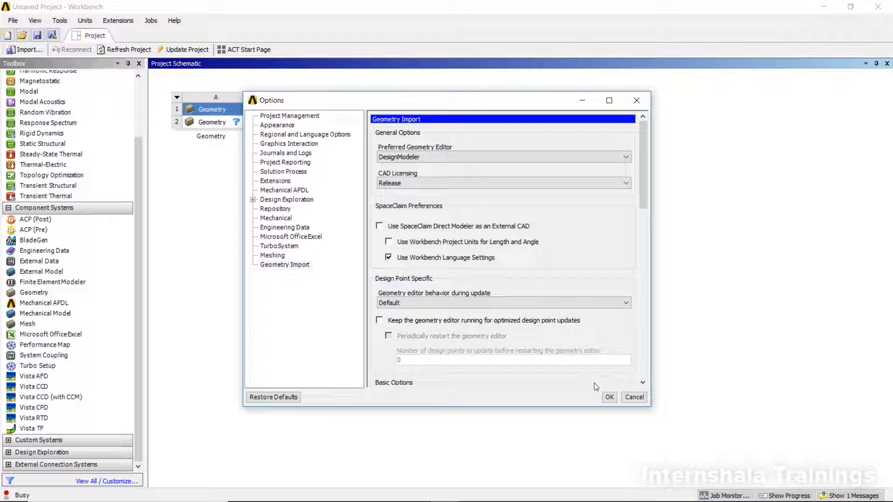
click(608, 398)
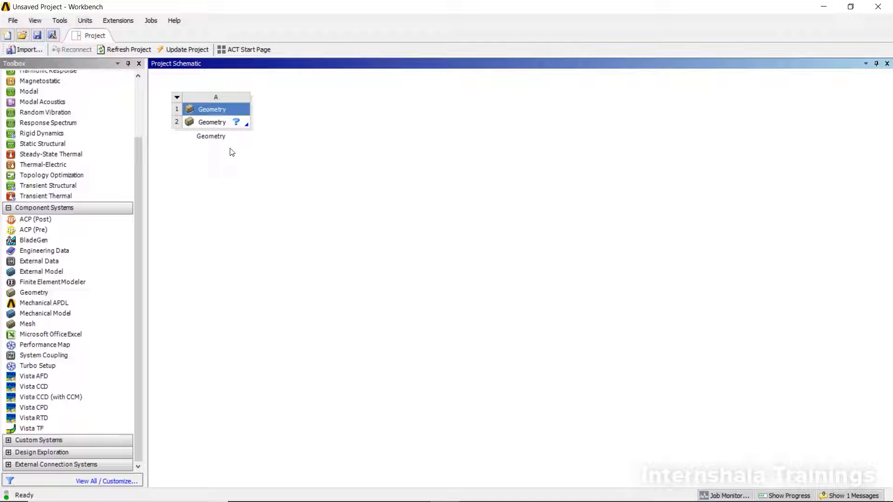
Step: Start a new DesignModeler geometry from the Geometry cell and set its length unit to millimeter
click(227, 124)
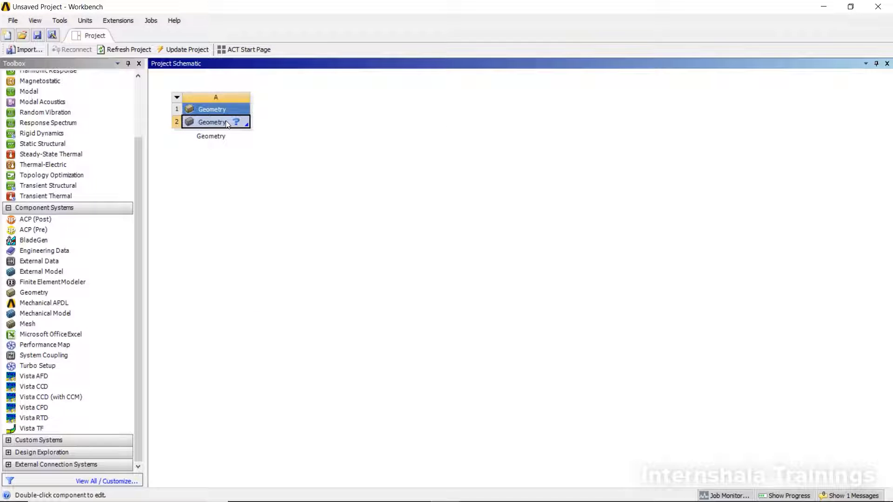
right_click(227, 124)
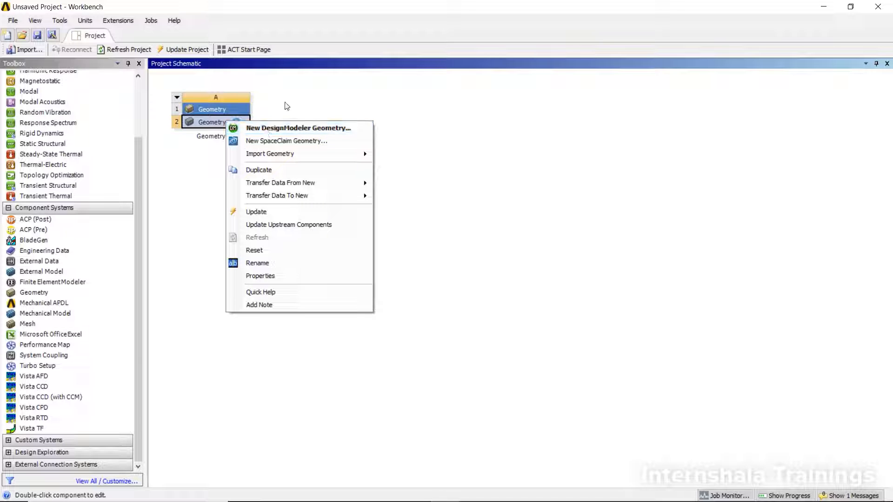
click(276, 128)
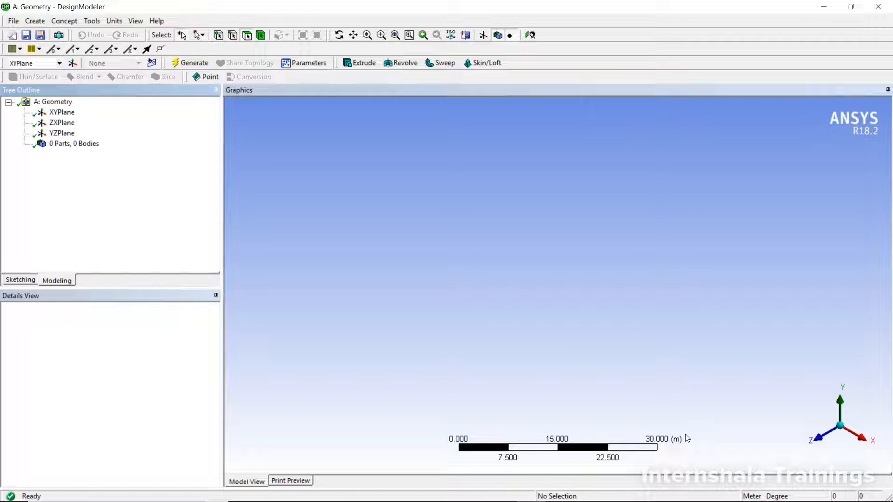
click(118, 20)
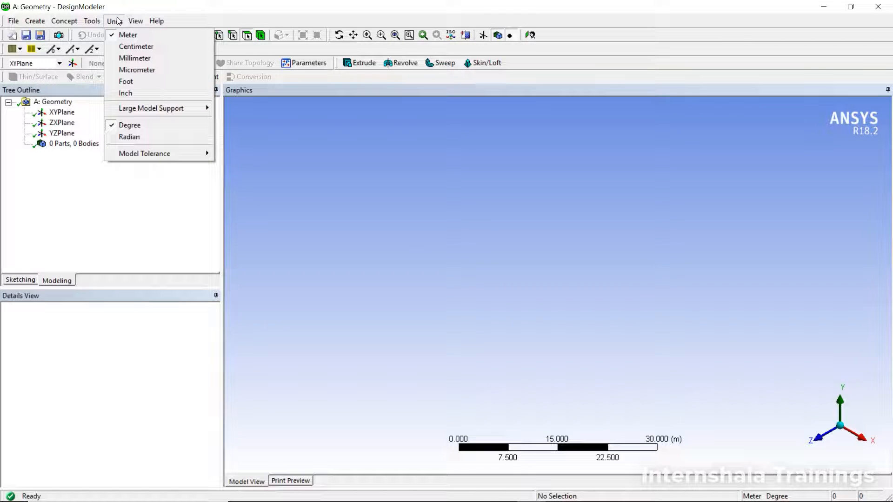
click(128, 59)
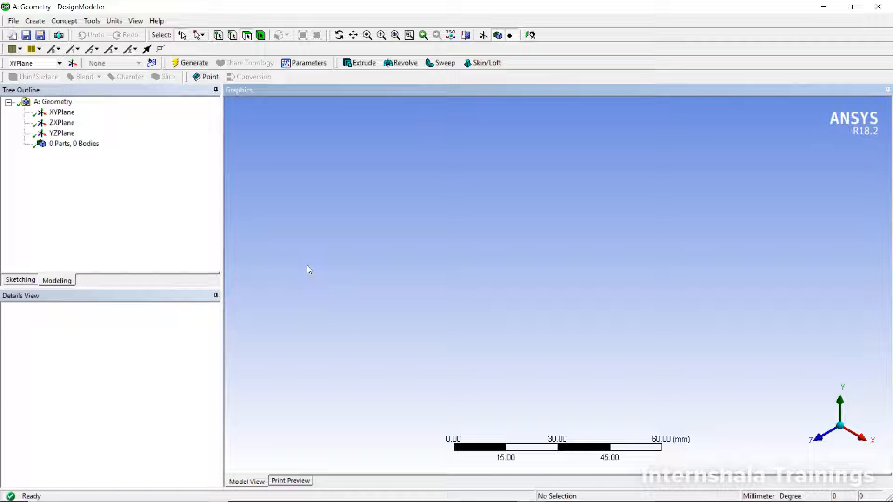
Step: Make ZXPlane the active plane and switch to sketching on it
click(60, 113)
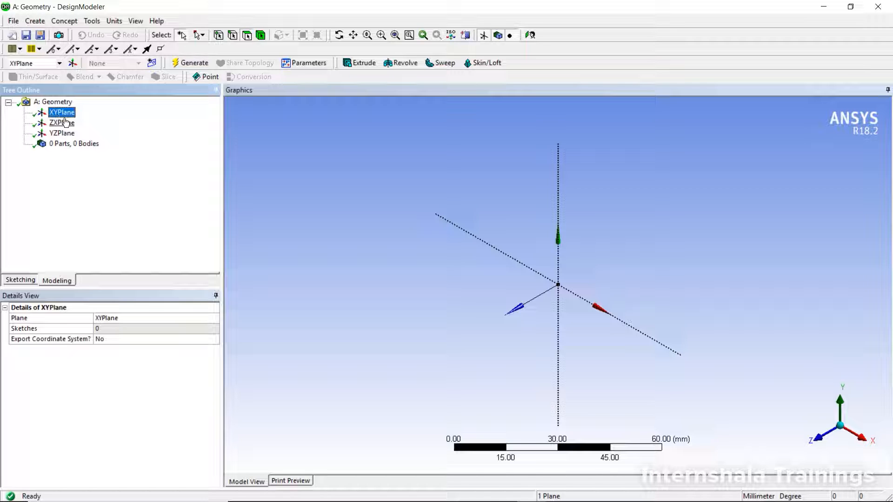
click(66, 122)
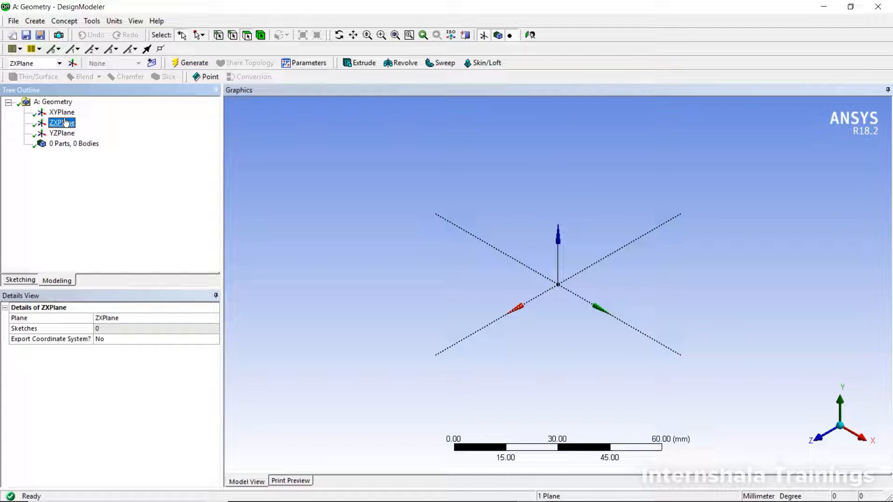
click(24, 282)
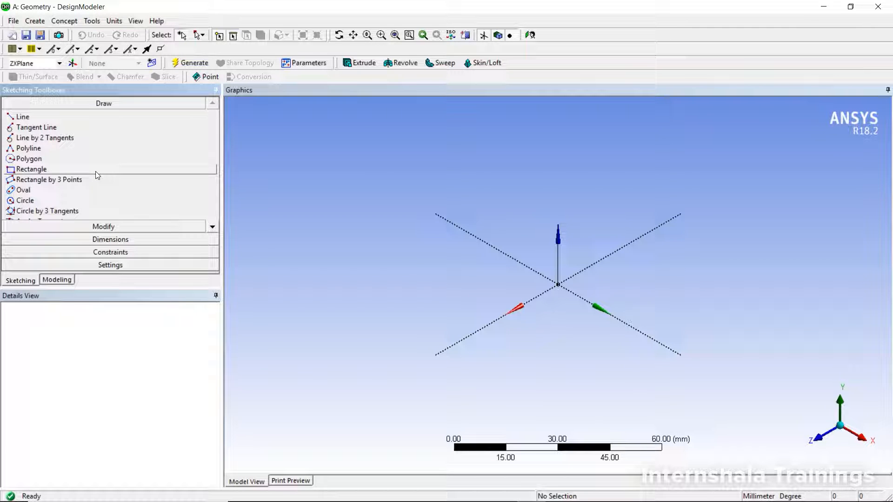
click(120, 227)
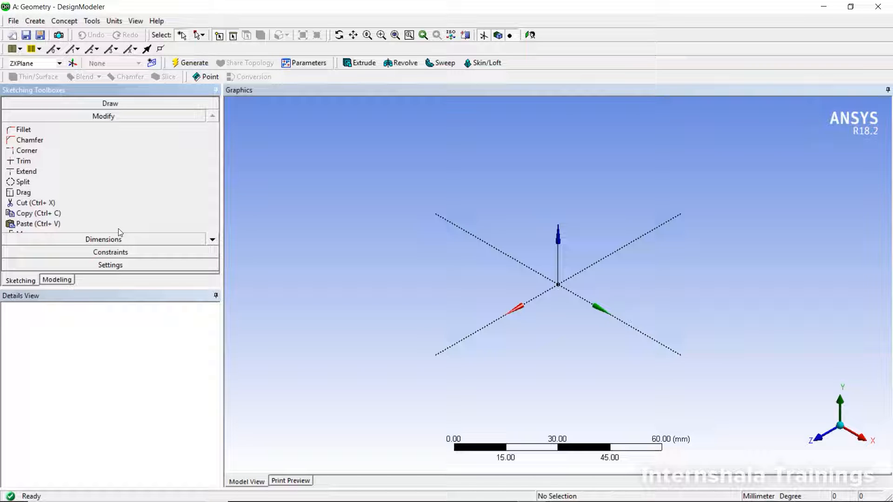
click(119, 237)
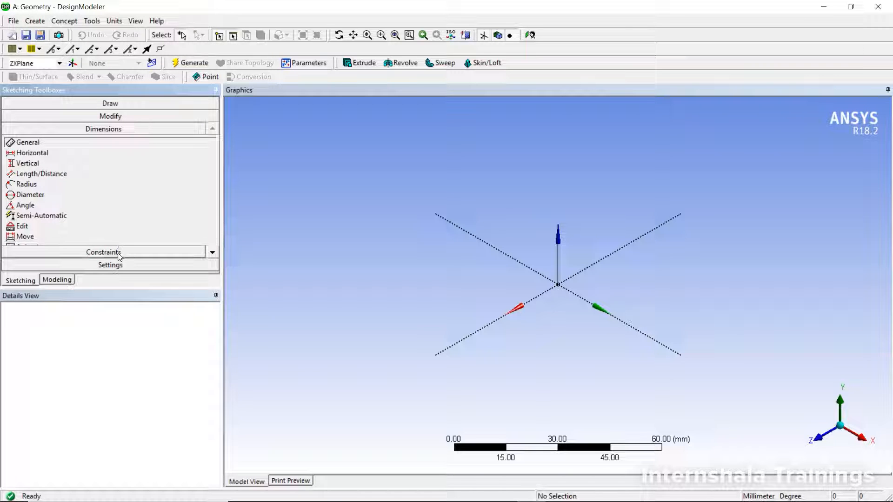
click(119, 254)
click(118, 262)
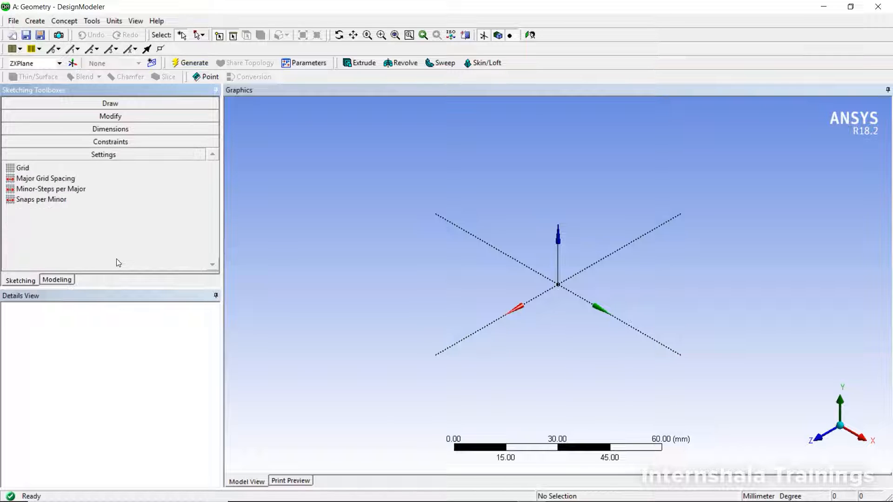
click(123, 102)
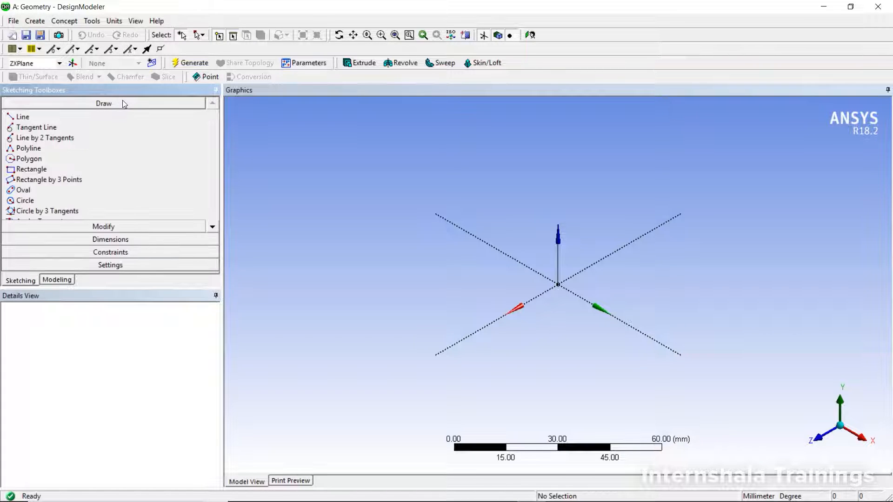
Step: Sketch a rectangle about 39 mm by 39 mm on the ZX plane with one corner at the origin
click(37, 171)
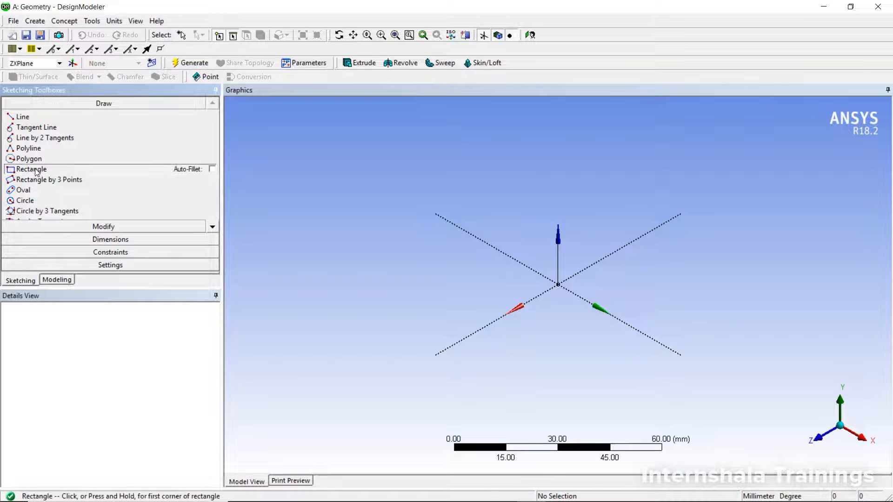
click(559, 284)
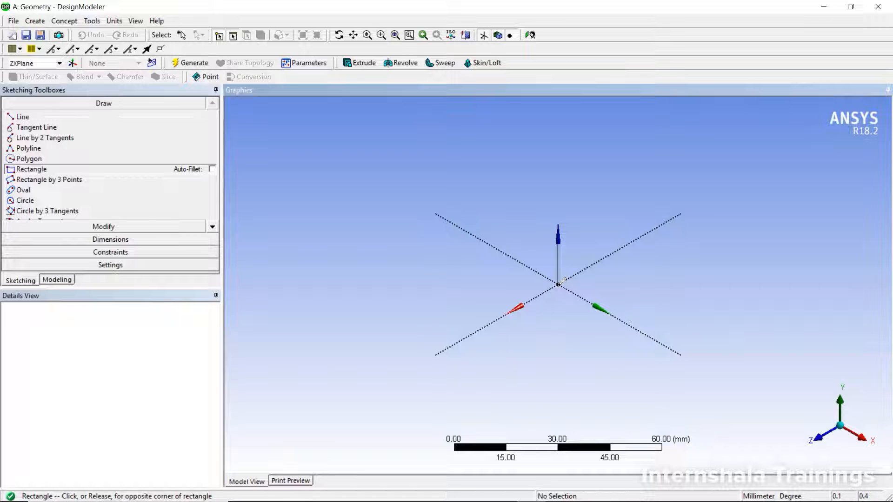
click(557, 394)
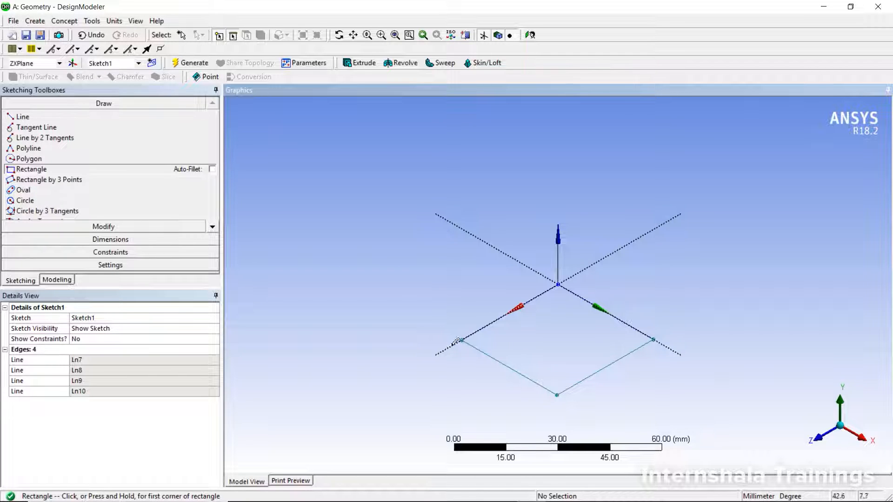
Step: Add general dimensions to two adjacent sides of the rectangle, one horizontal and one vertical
click(124, 239)
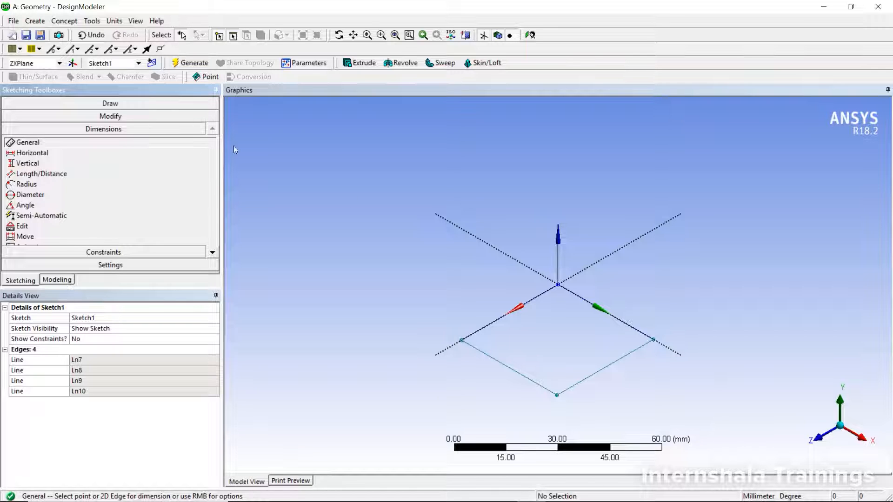
click(504, 314)
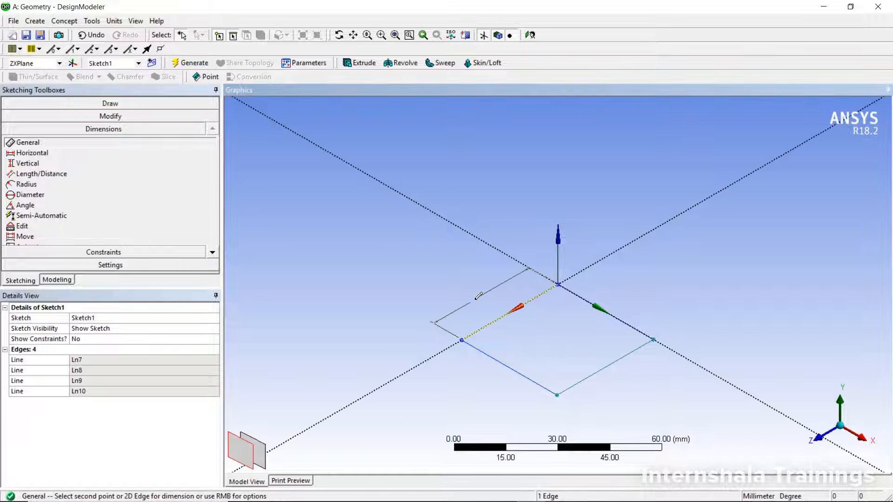
click(478, 295)
click(513, 370)
click(487, 375)
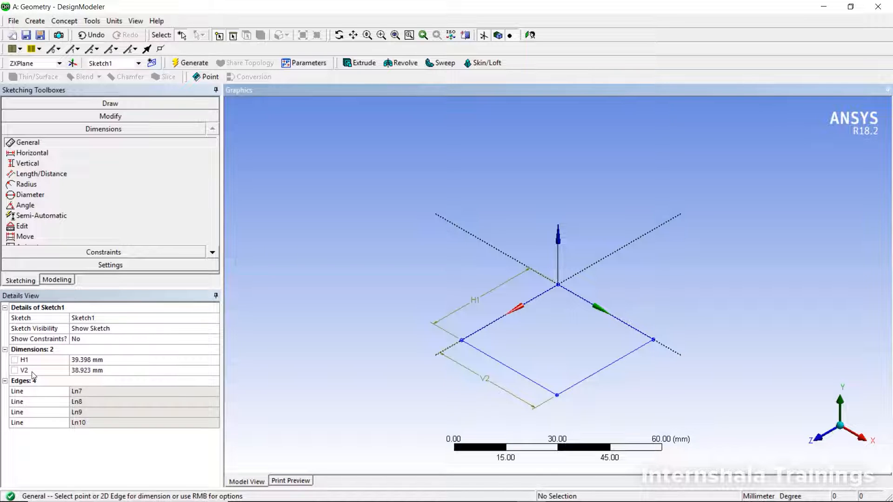
Step: Set the rectangle's dimensions H1 and V2 to 50 mm each
click(81, 360)
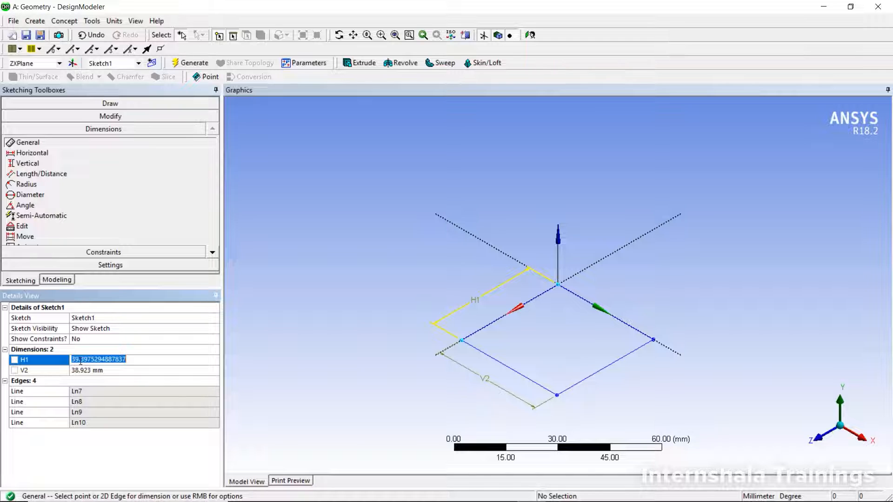
text(50)
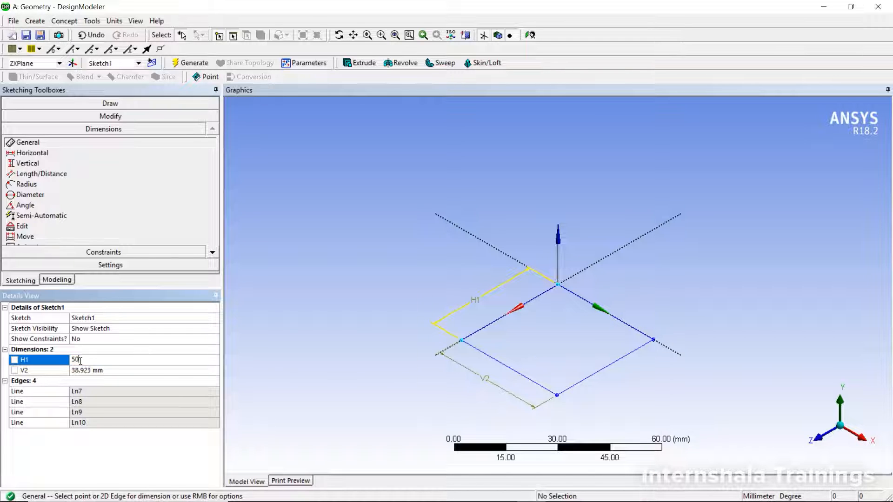
click(87, 371)
text(50)
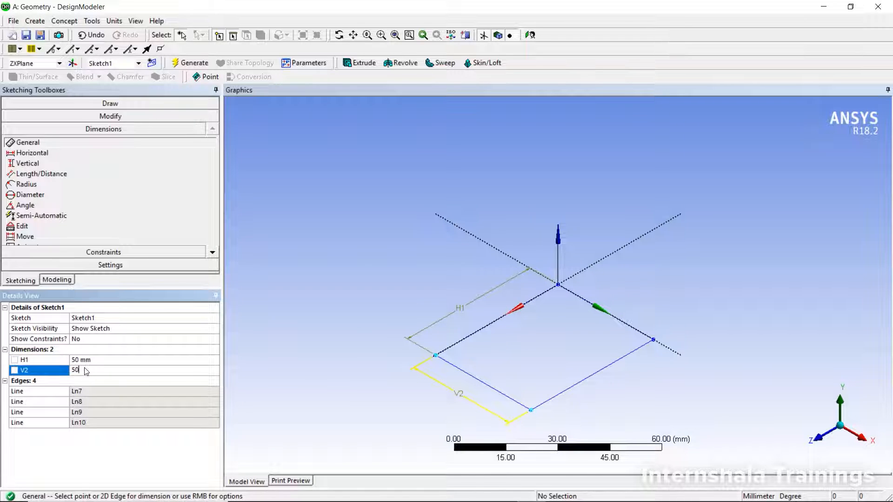
key(Return)
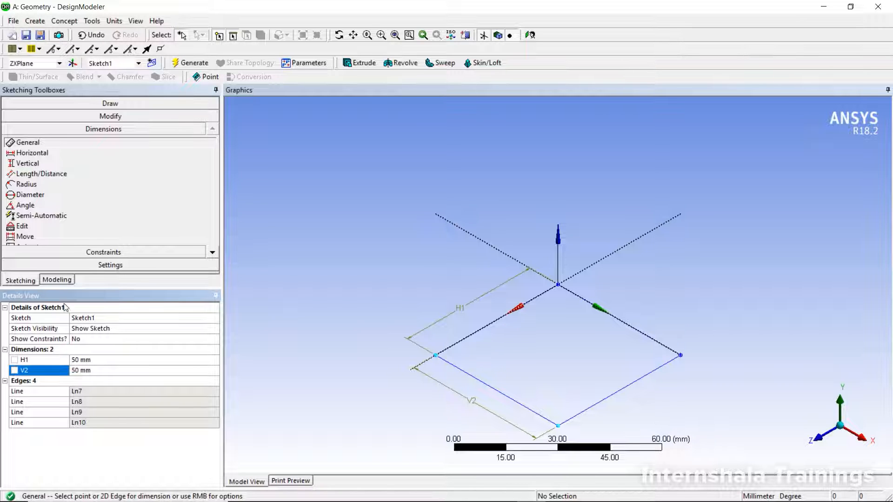
Step: Extrude the square Sketch1 to a fixed depth of 30 mm with Add Material and generate the solid block
click(57, 280)
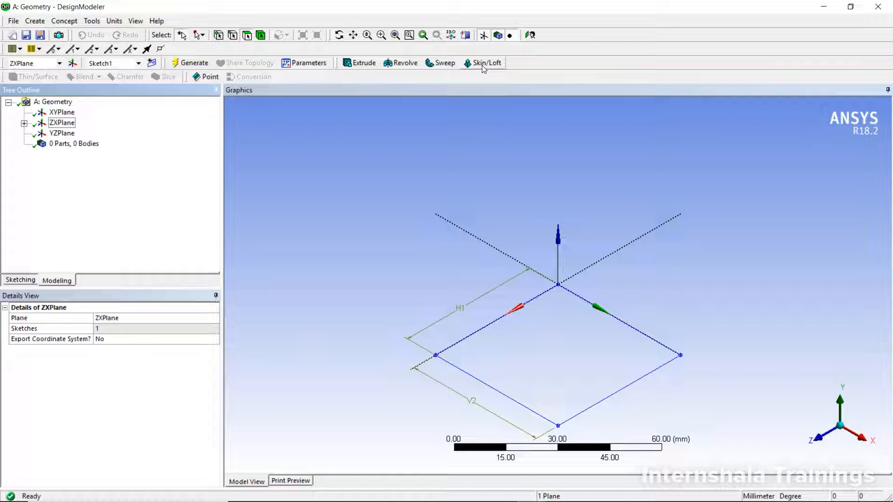
click(363, 63)
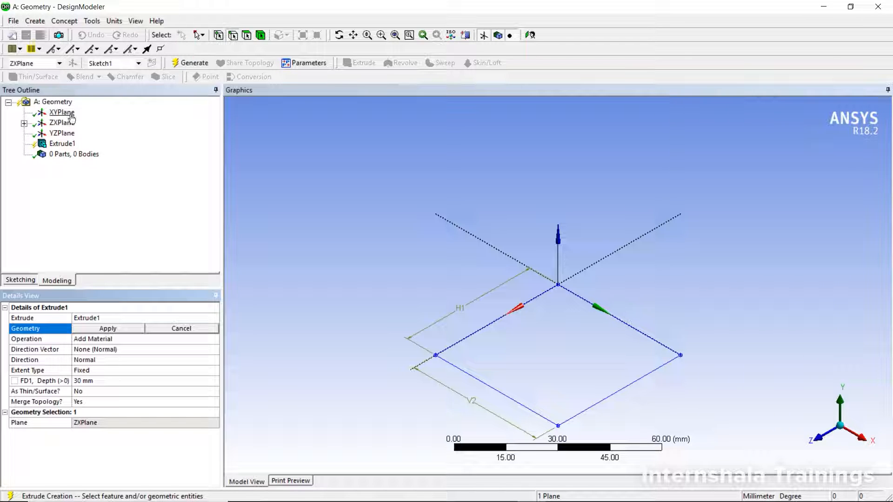
click(24, 124)
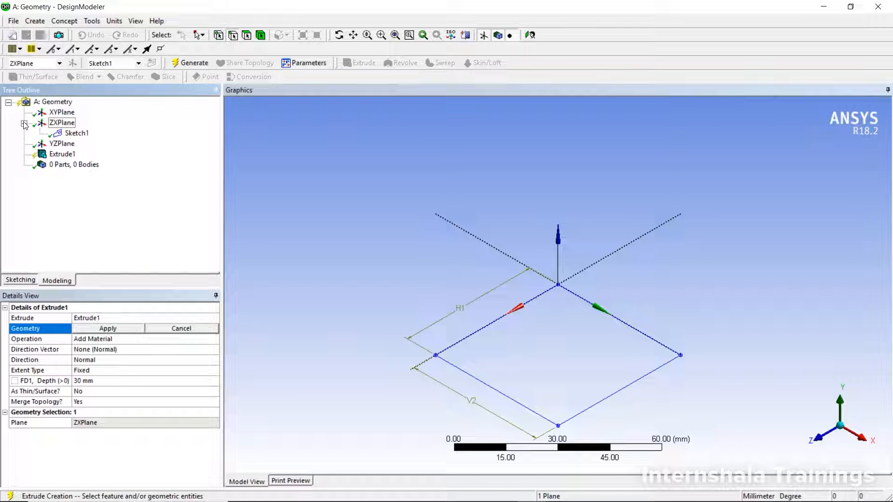
click(76, 134)
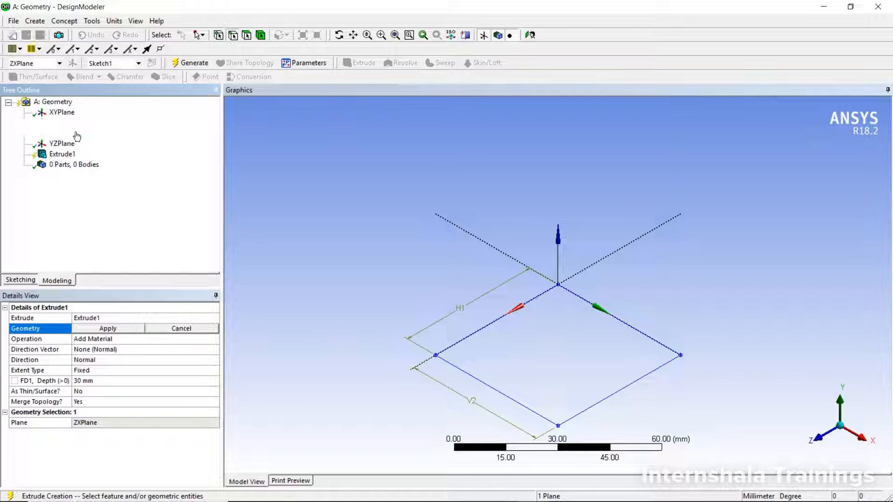
click(100, 328)
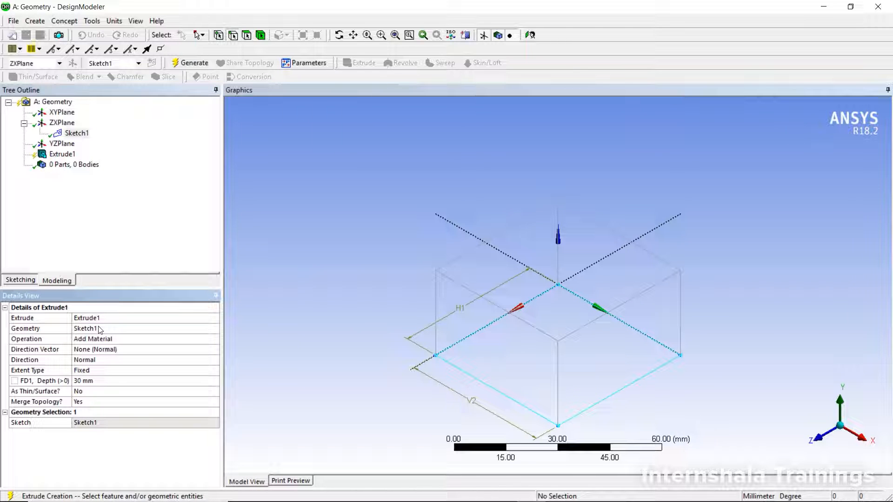
click(93, 381)
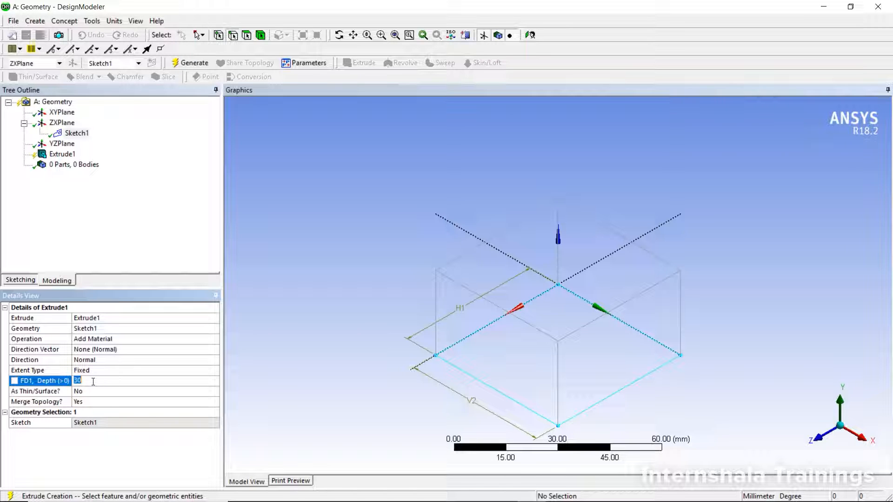
click(107, 232)
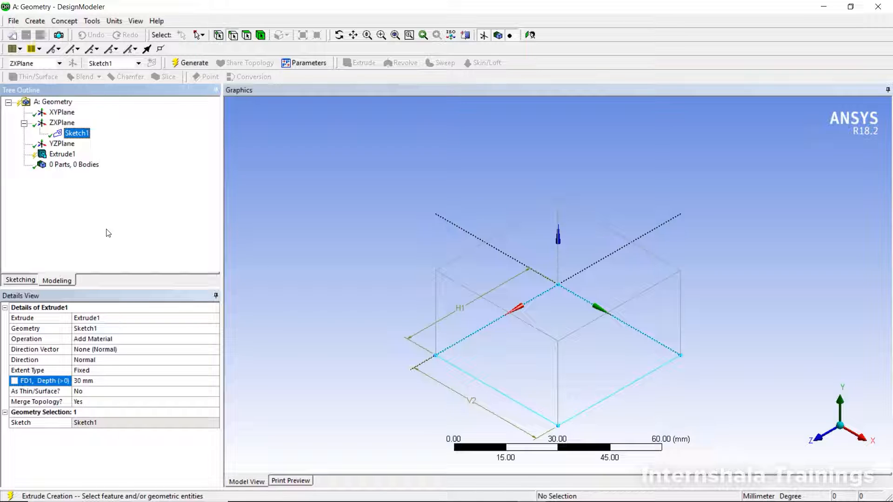
right_click(64, 155)
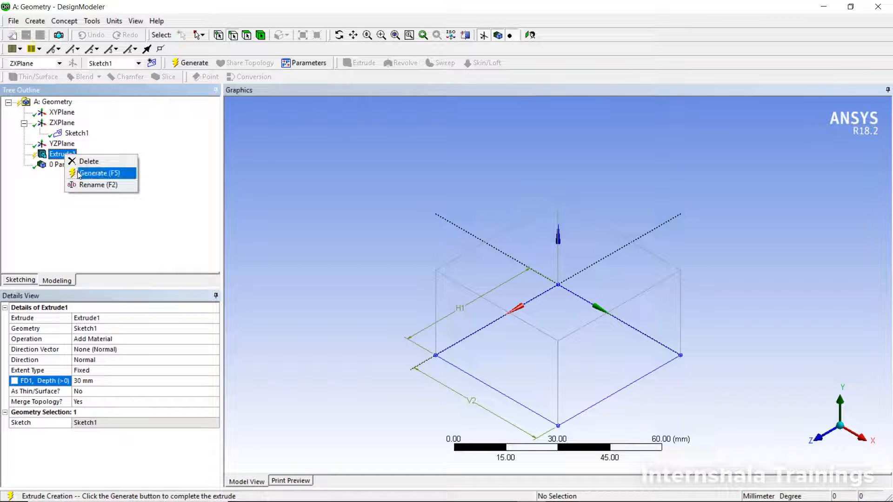
click(79, 173)
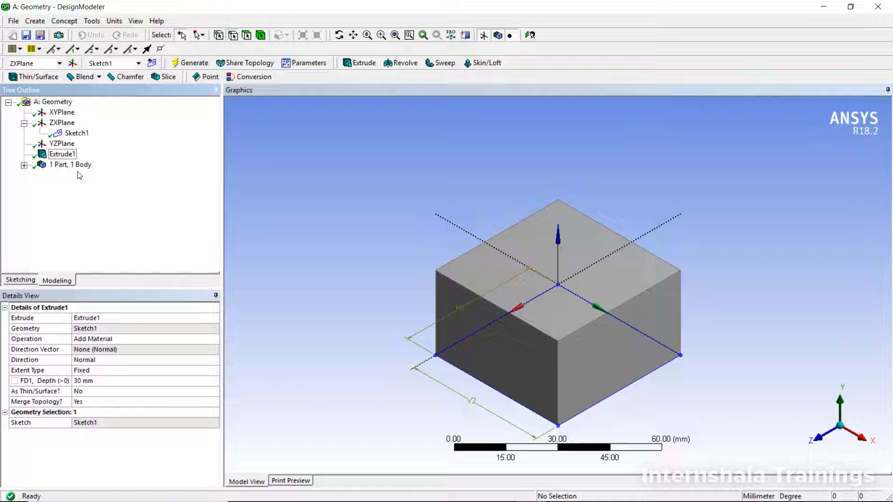
Step: Add a new plane to the model and name it myplane
middle_drag(355, 223, 396, 220)
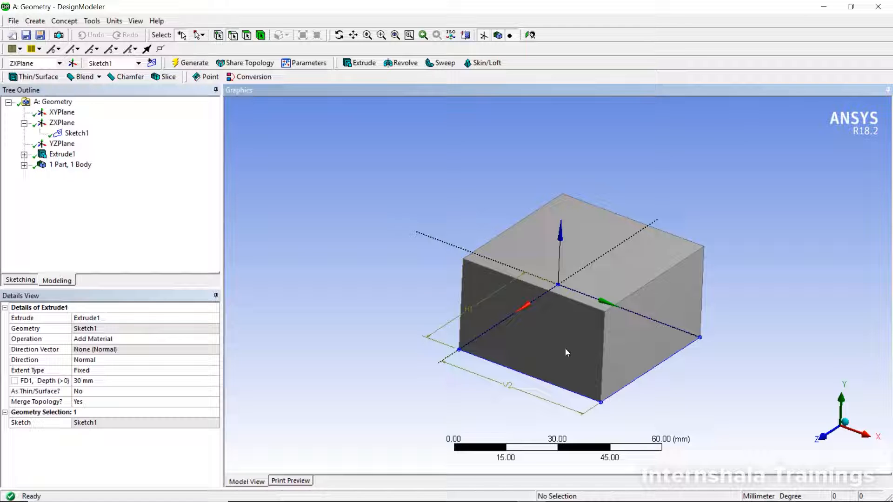
mouse_move(481, 294)
middle_down()
mouse_move(445, 268)
mouse_move(468, 253)
mouse_move(475, 289)
middle_up()
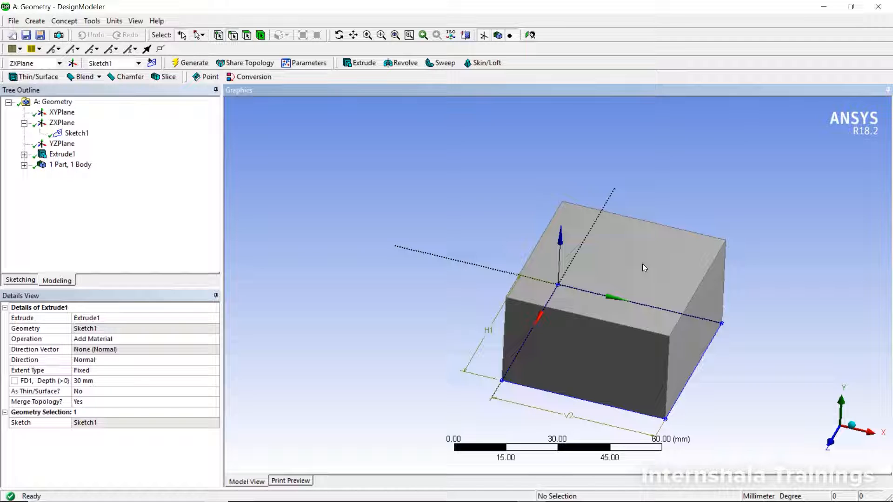
middle_drag(431, 220, 458, 206)
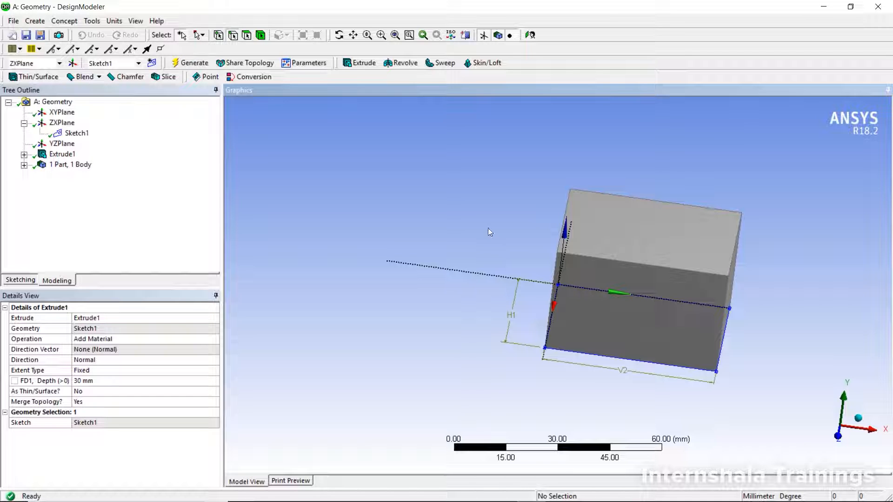
click(76, 64)
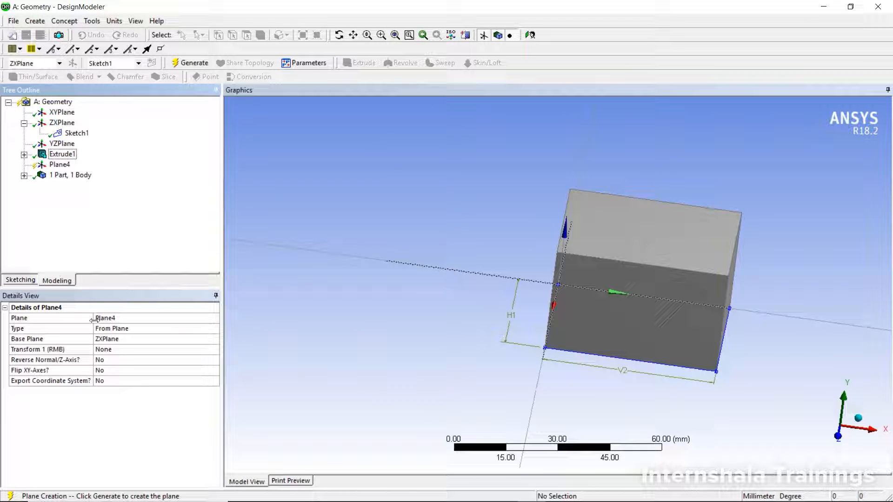
click(117, 318)
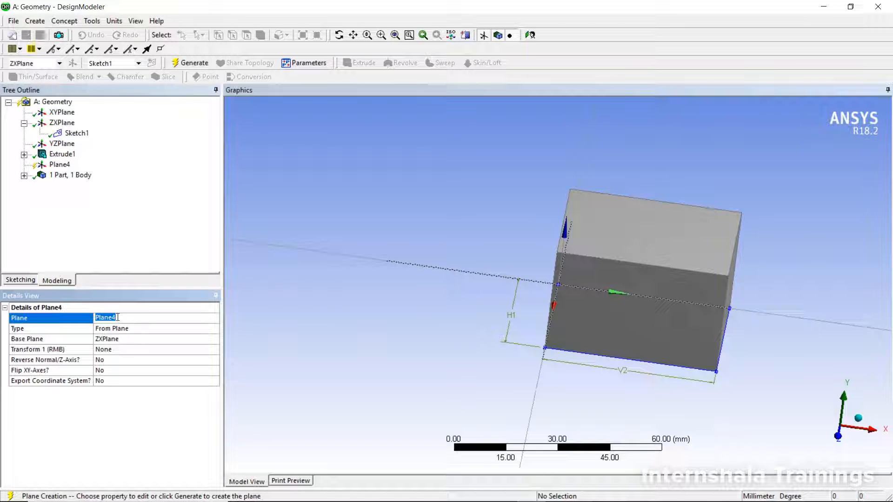
text(myplane)
key(Return)
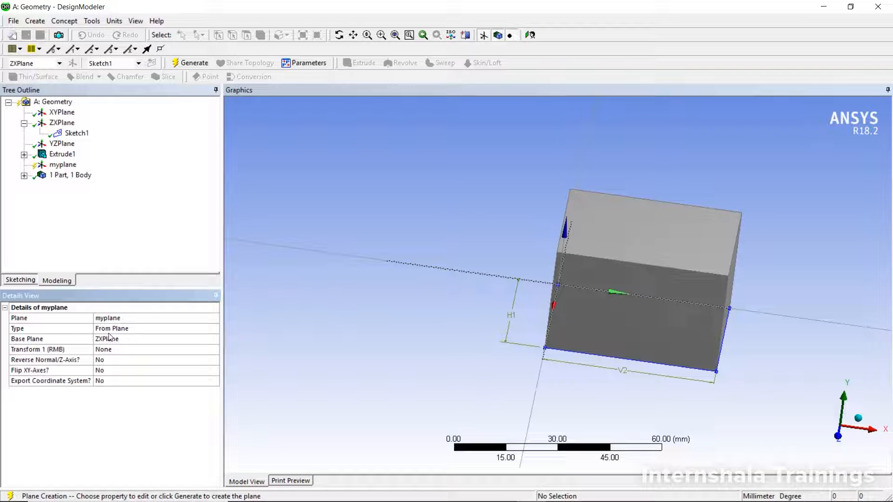
Step: Define myplane as type From Face with the block's top face as base face, and generate it
click(151, 328)
click(214, 329)
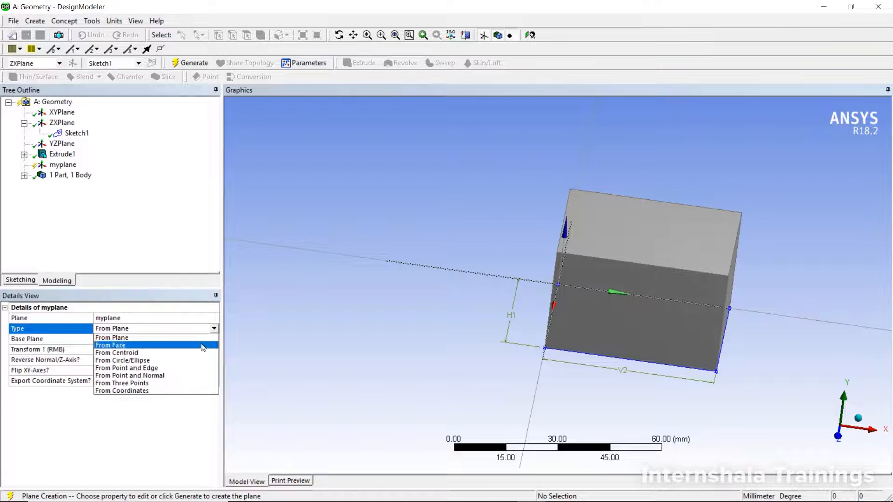
click(202, 345)
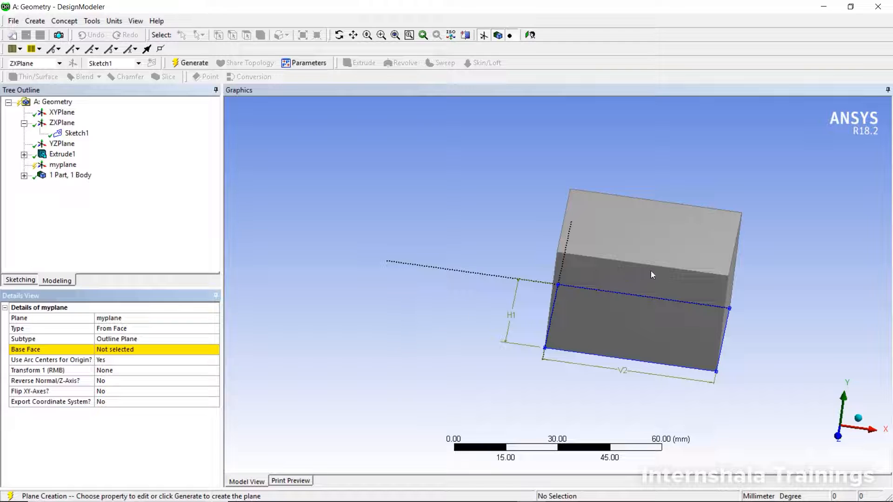
click(112, 352)
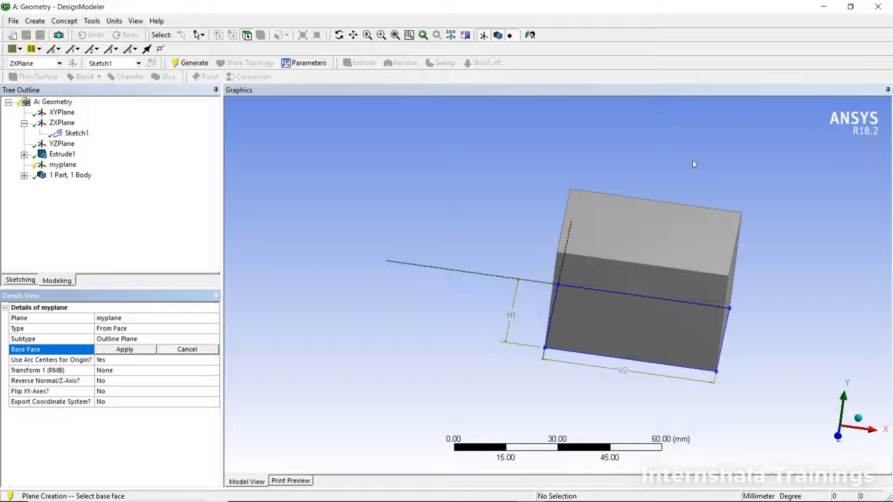
click(695, 220)
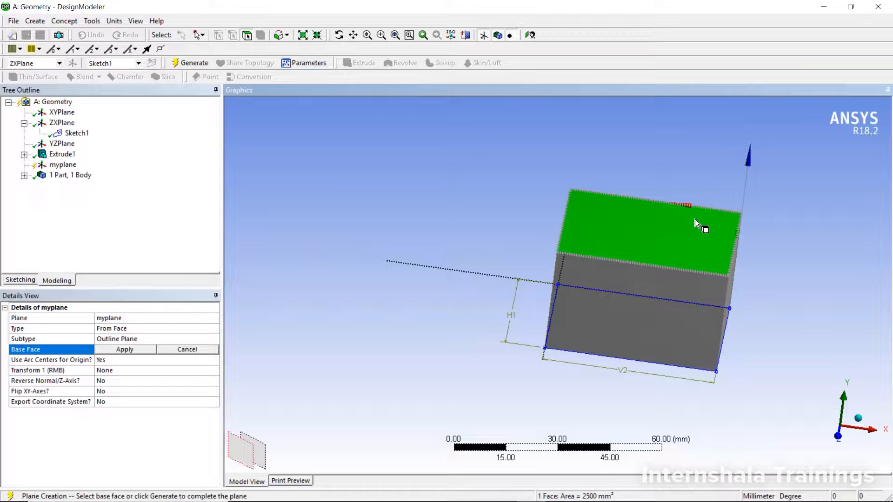
click(122, 349)
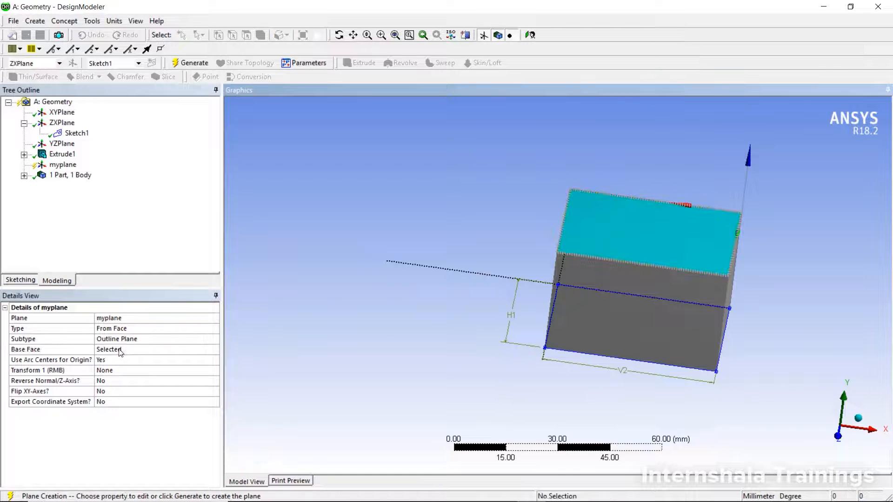
mouse_move(308, 283)
middle_down()
mouse_move(273, 284)
mouse_move(296, 291)
middle_up()
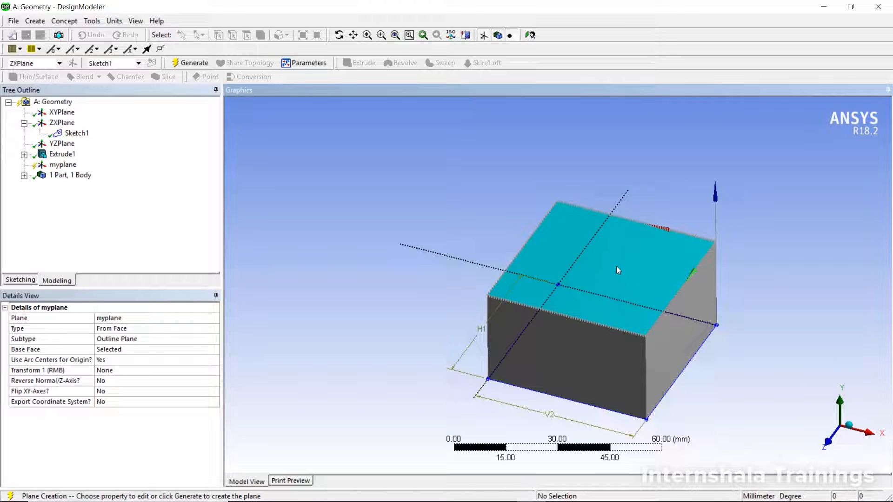
right_click(63, 166)
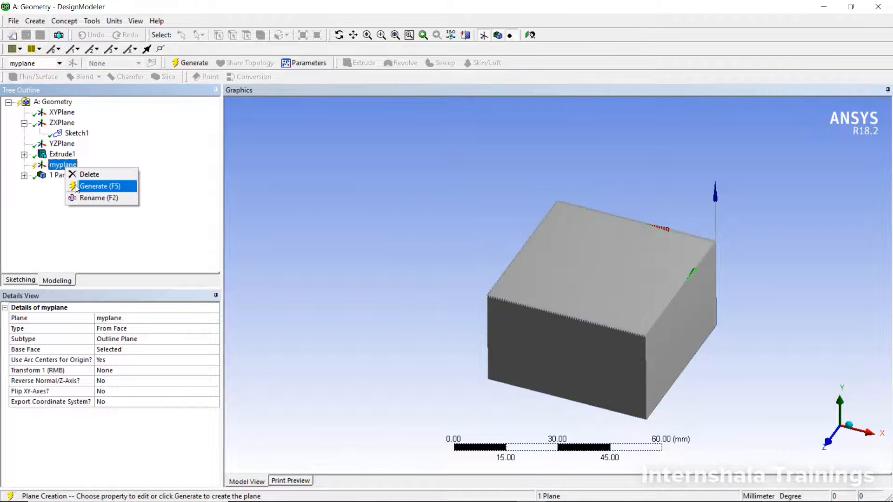
click(78, 187)
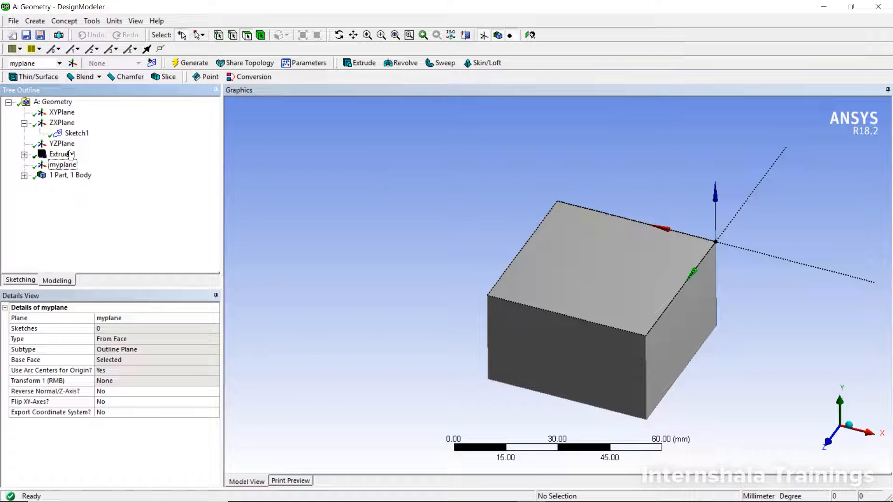
Step: Sketch a circle on myplane near the middle of the block's top face
click(60, 166)
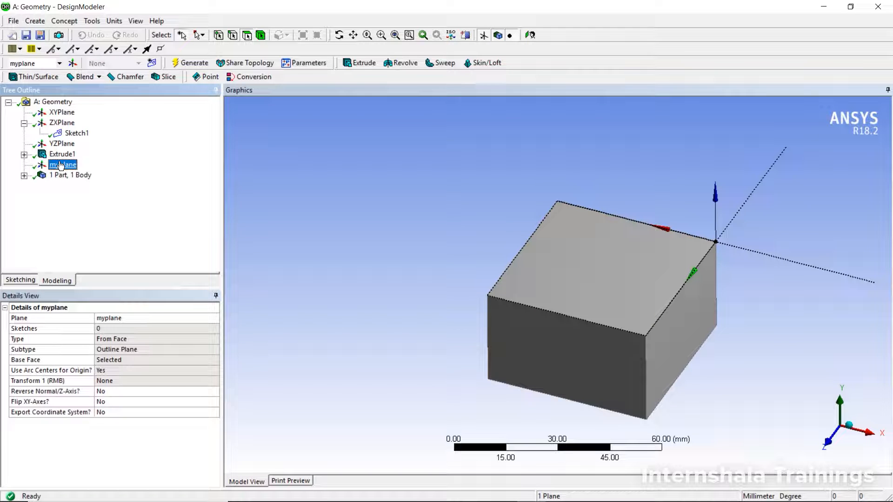
click(31, 280)
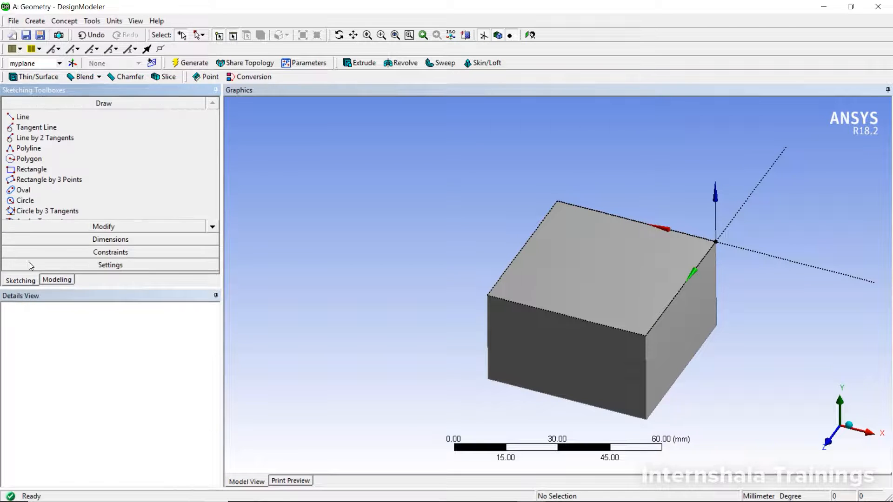
click(41, 200)
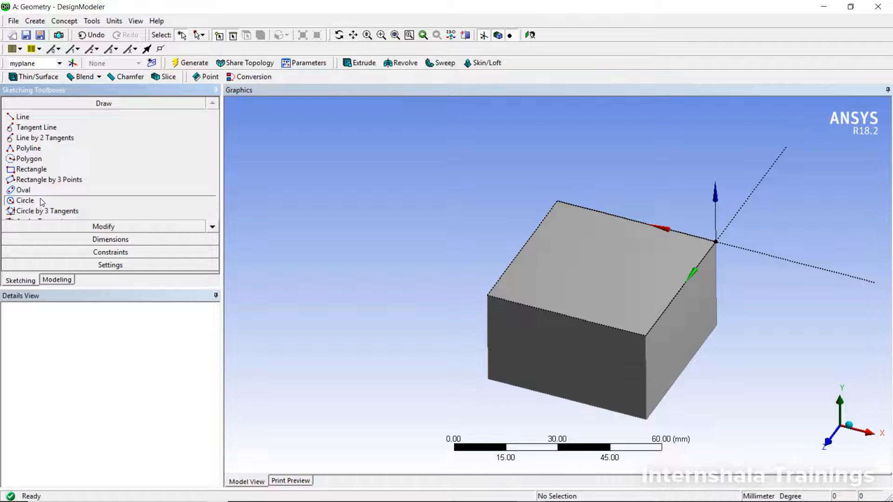
click(601, 258)
click(616, 244)
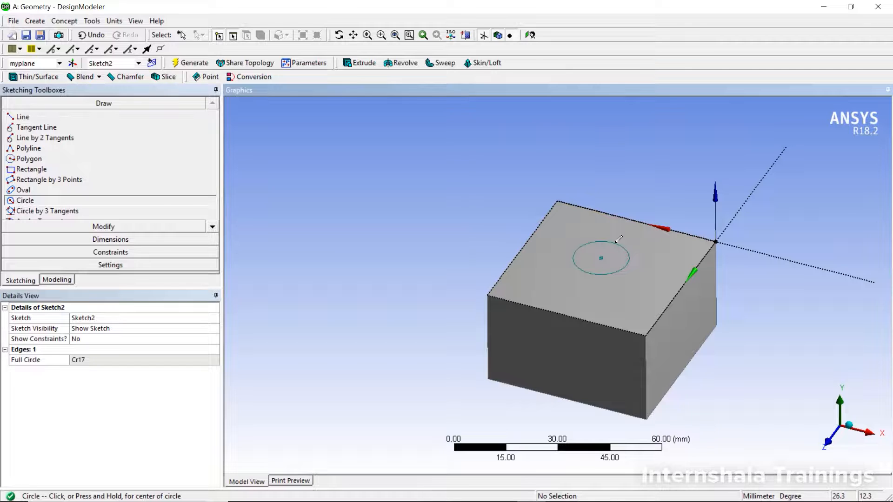
Step: Start a new Extrude feature and assign the circle sketch, Sketch2, as its geometry
click(68, 281)
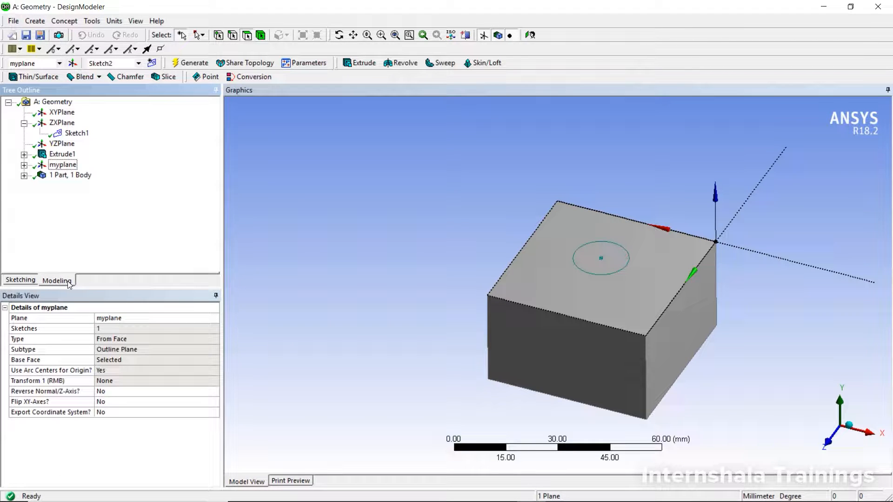
click(355, 65)
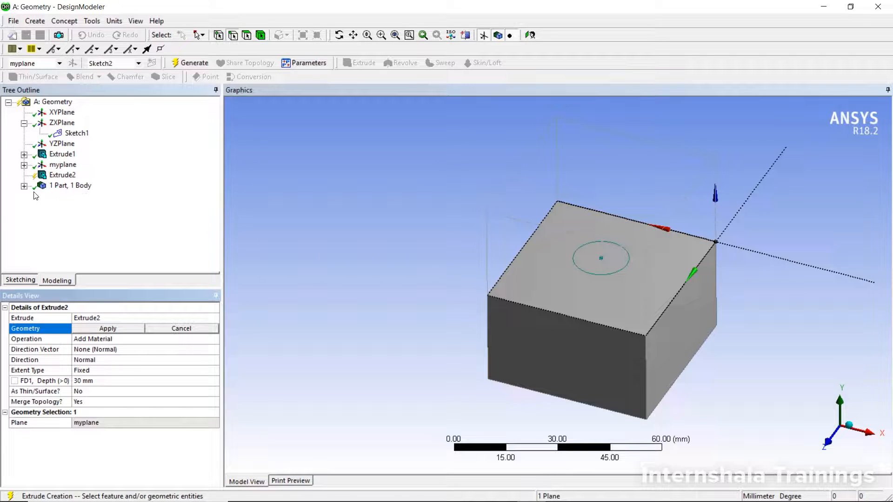
click(23, 165)
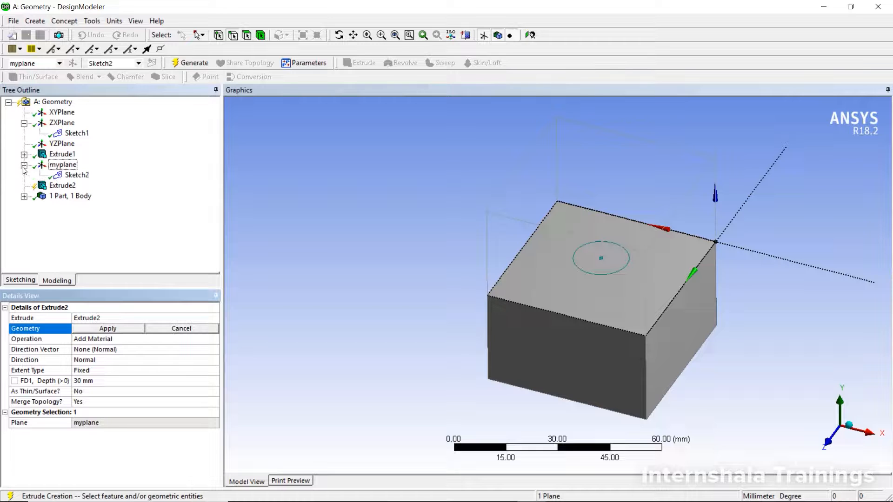
click(74, 175)
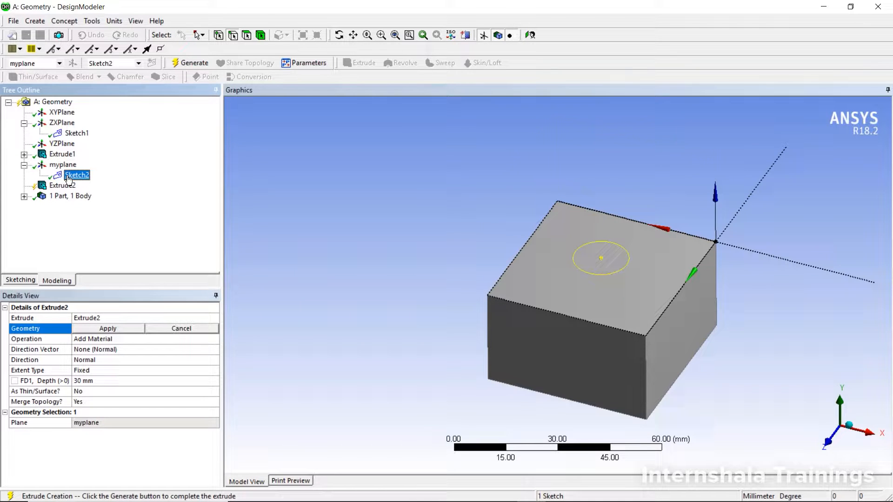
click(106, 329)
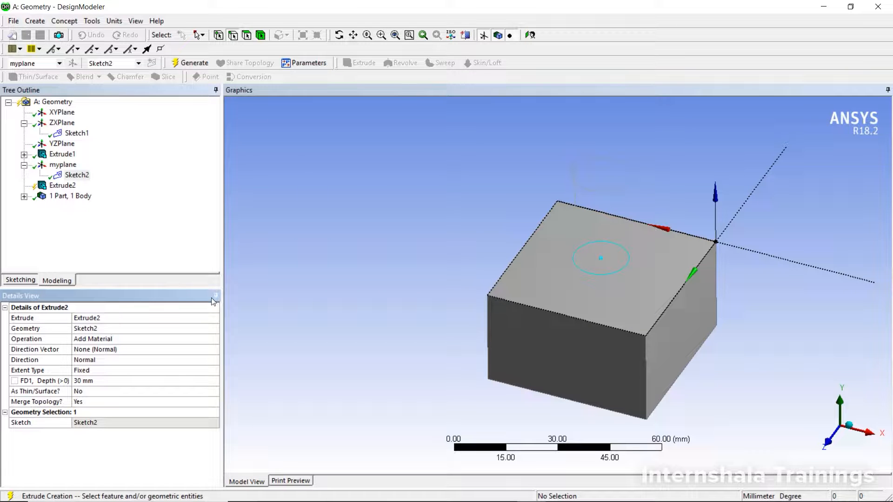
Step: Set the circle extrusion's operation to Cut Material
mouse_move(569, 152)
middle_down()
mouse_move(572, 132)
mouse_move(568, 145)
middle_up()
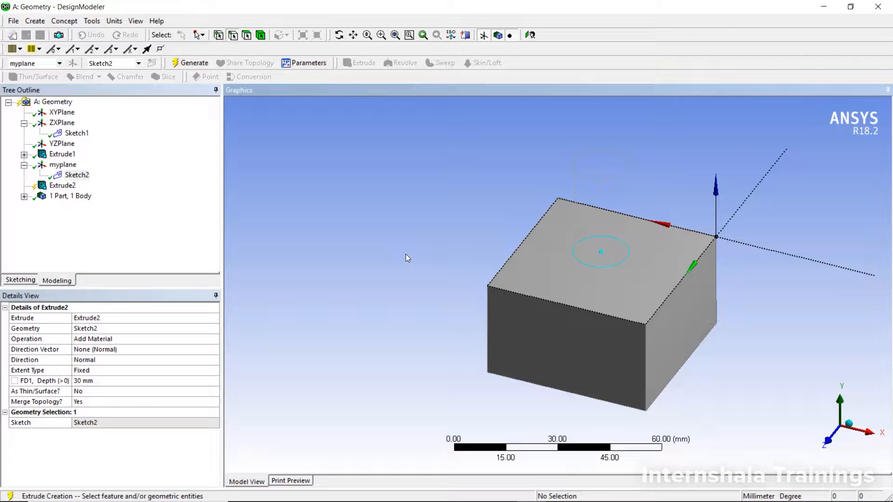
click(210, 340)
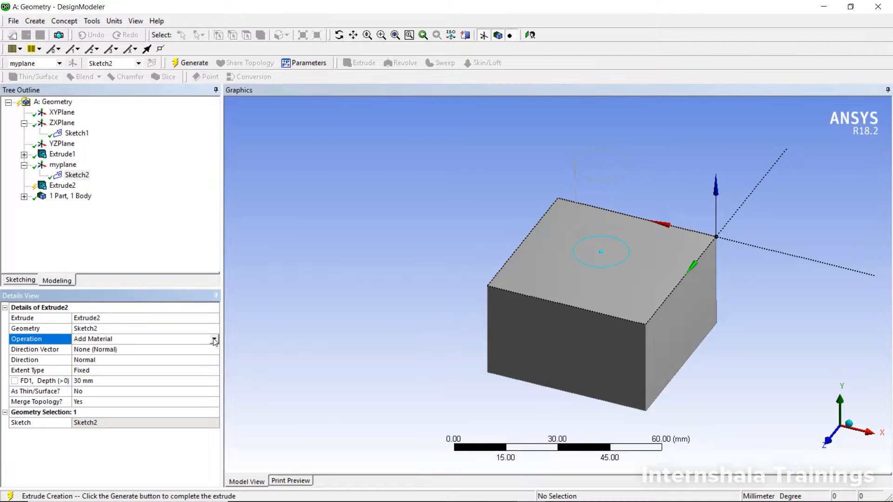
click(213, 339)
click(214, 363)
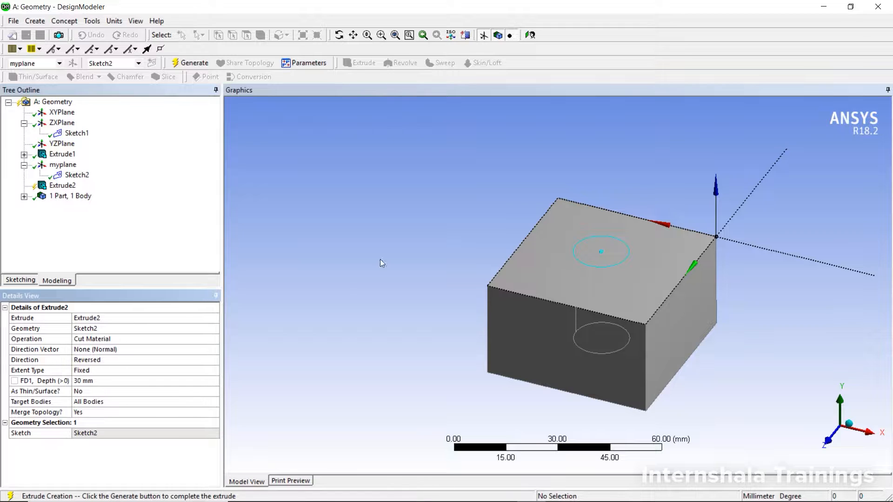
Step: Set the depth of the circular cut extrusion, Extrude2, to 30 mm
middle_drag(531, 242, 538, 225)
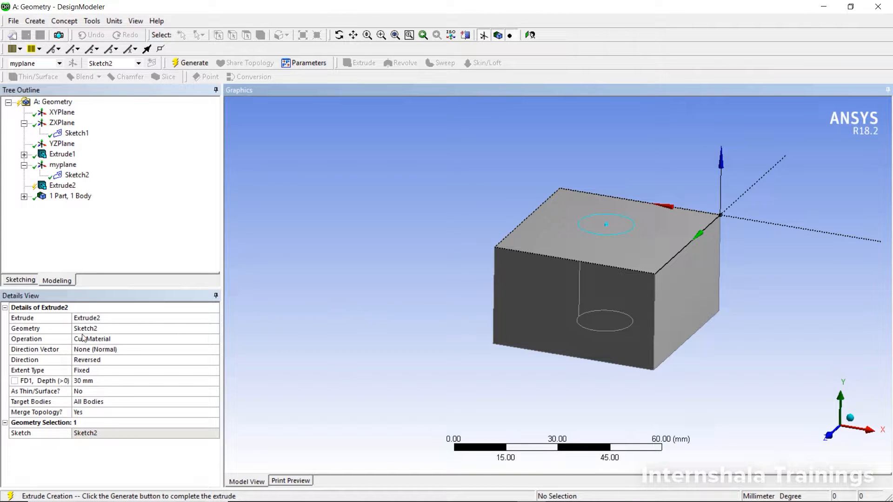
middle_drag(636, 189, 653, 204)
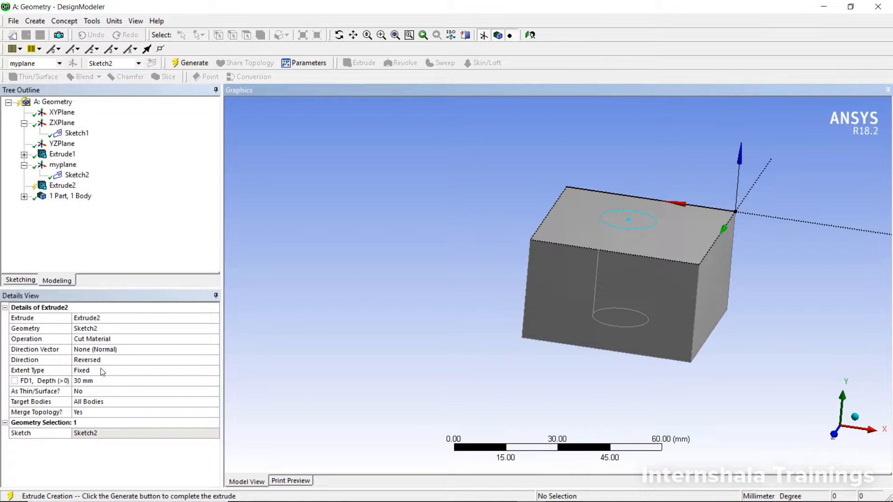
click(97, 381)
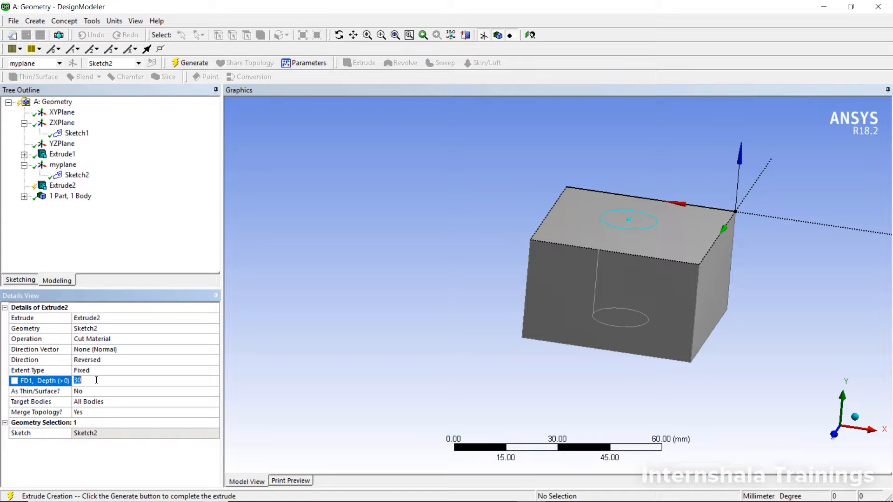
text(30)
key(Return)
Step: Generate Extrude2 to cut the circular hole through the block, and inspect the hole from different angles
right_click(61, 189)
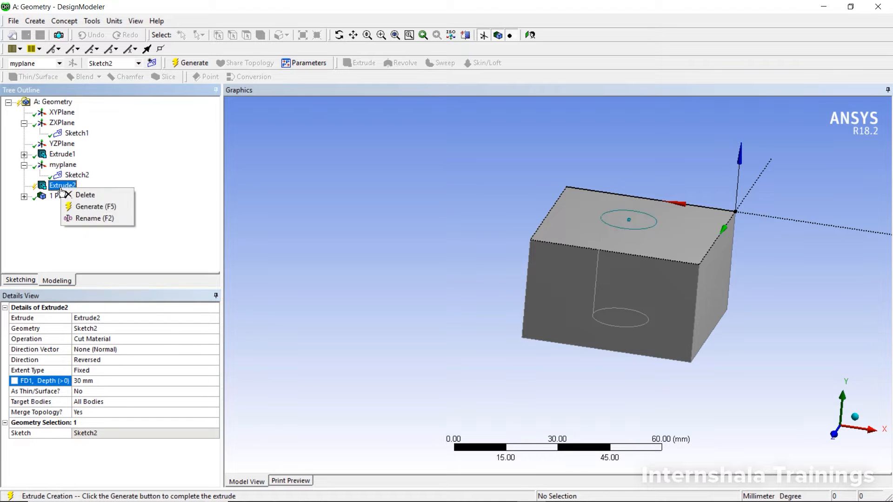
click(83, 207)
middle_drag(418, 242, 439, 278)
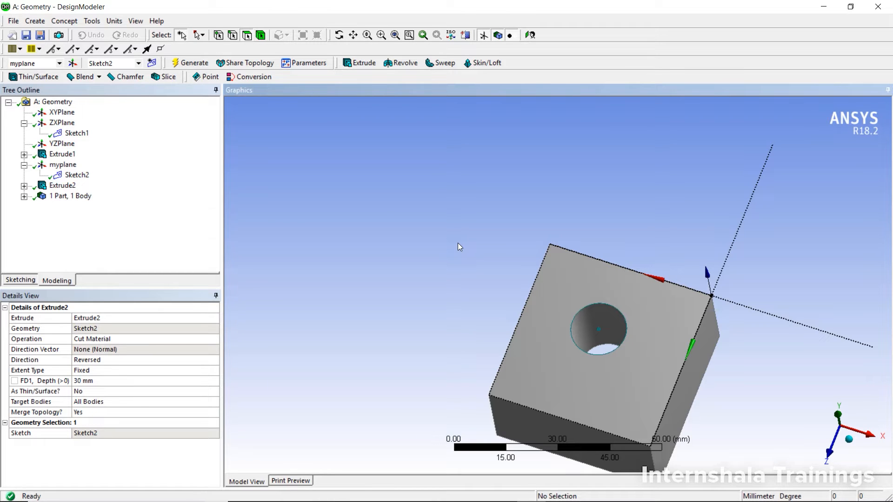
middle_drag(363, 223, 375, 189)
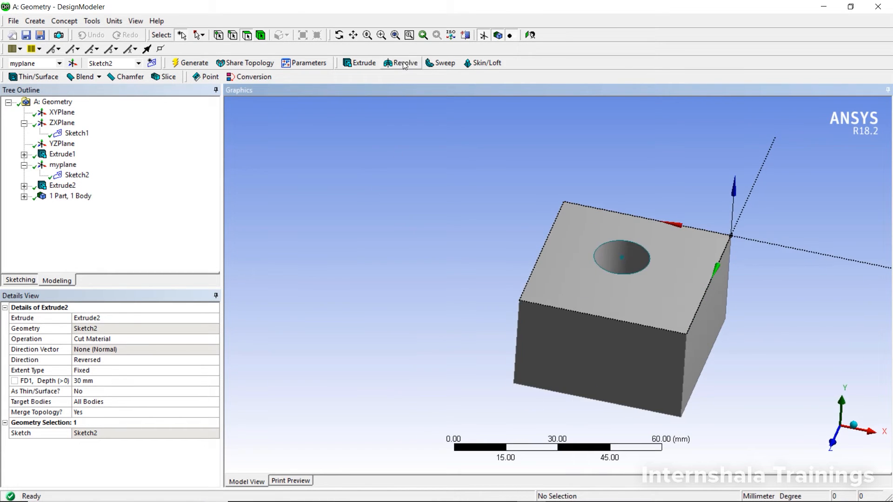